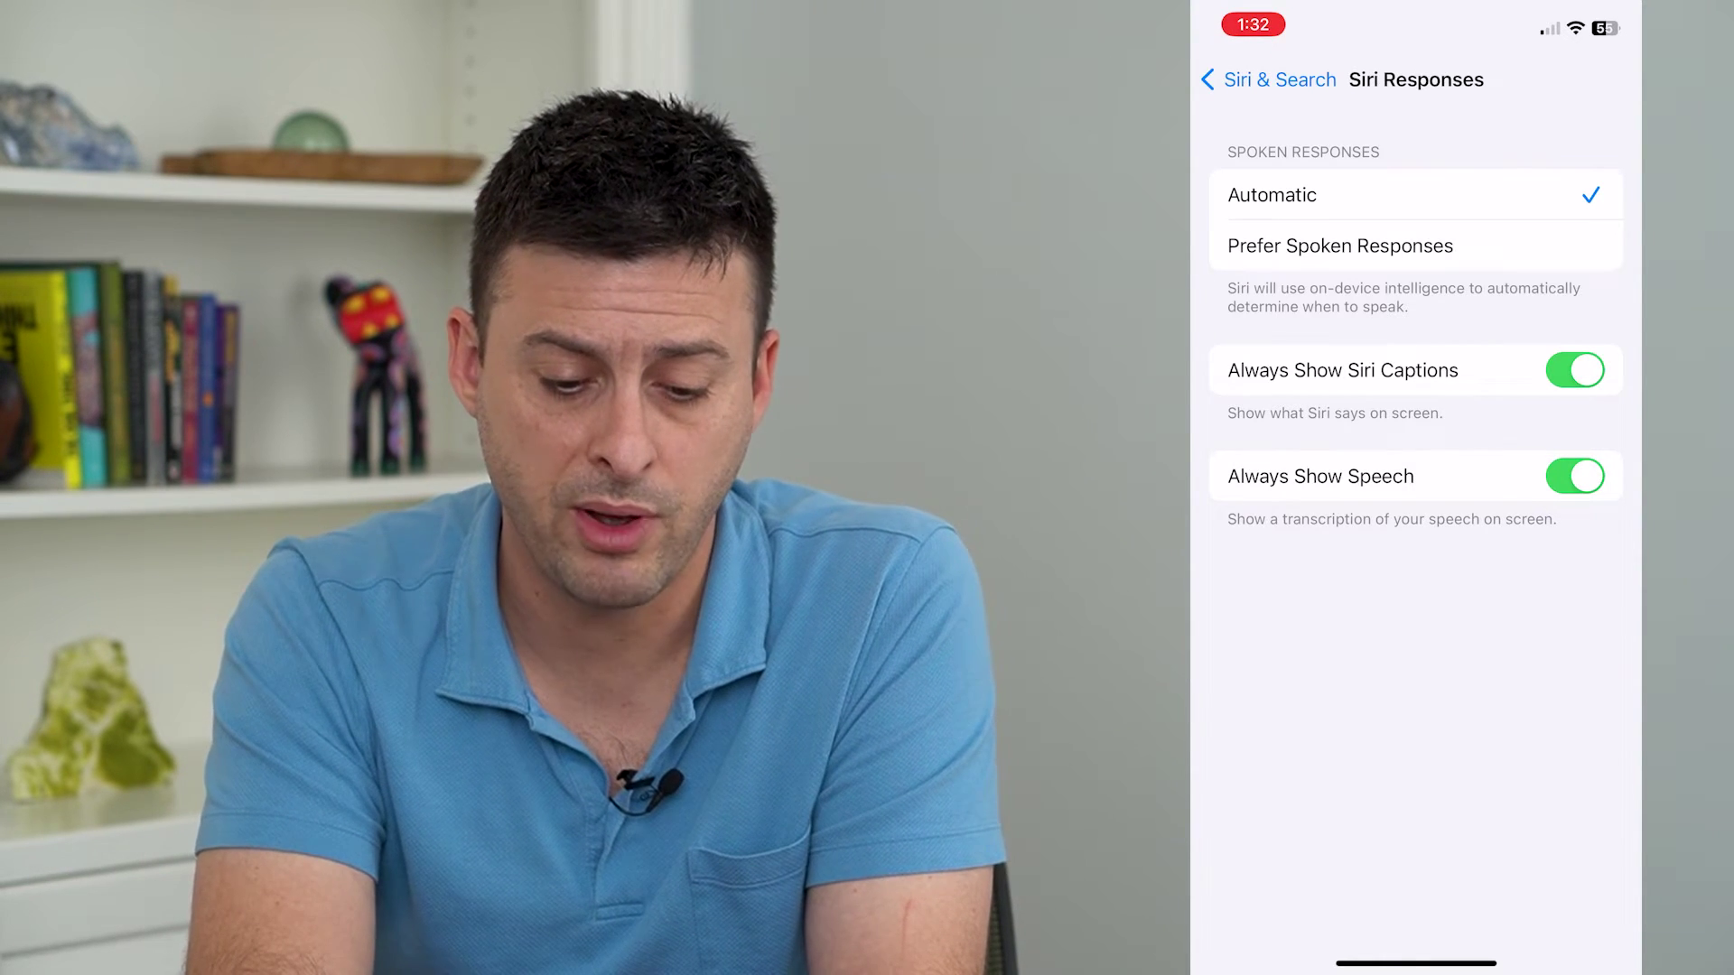
left_click(1492, 245)
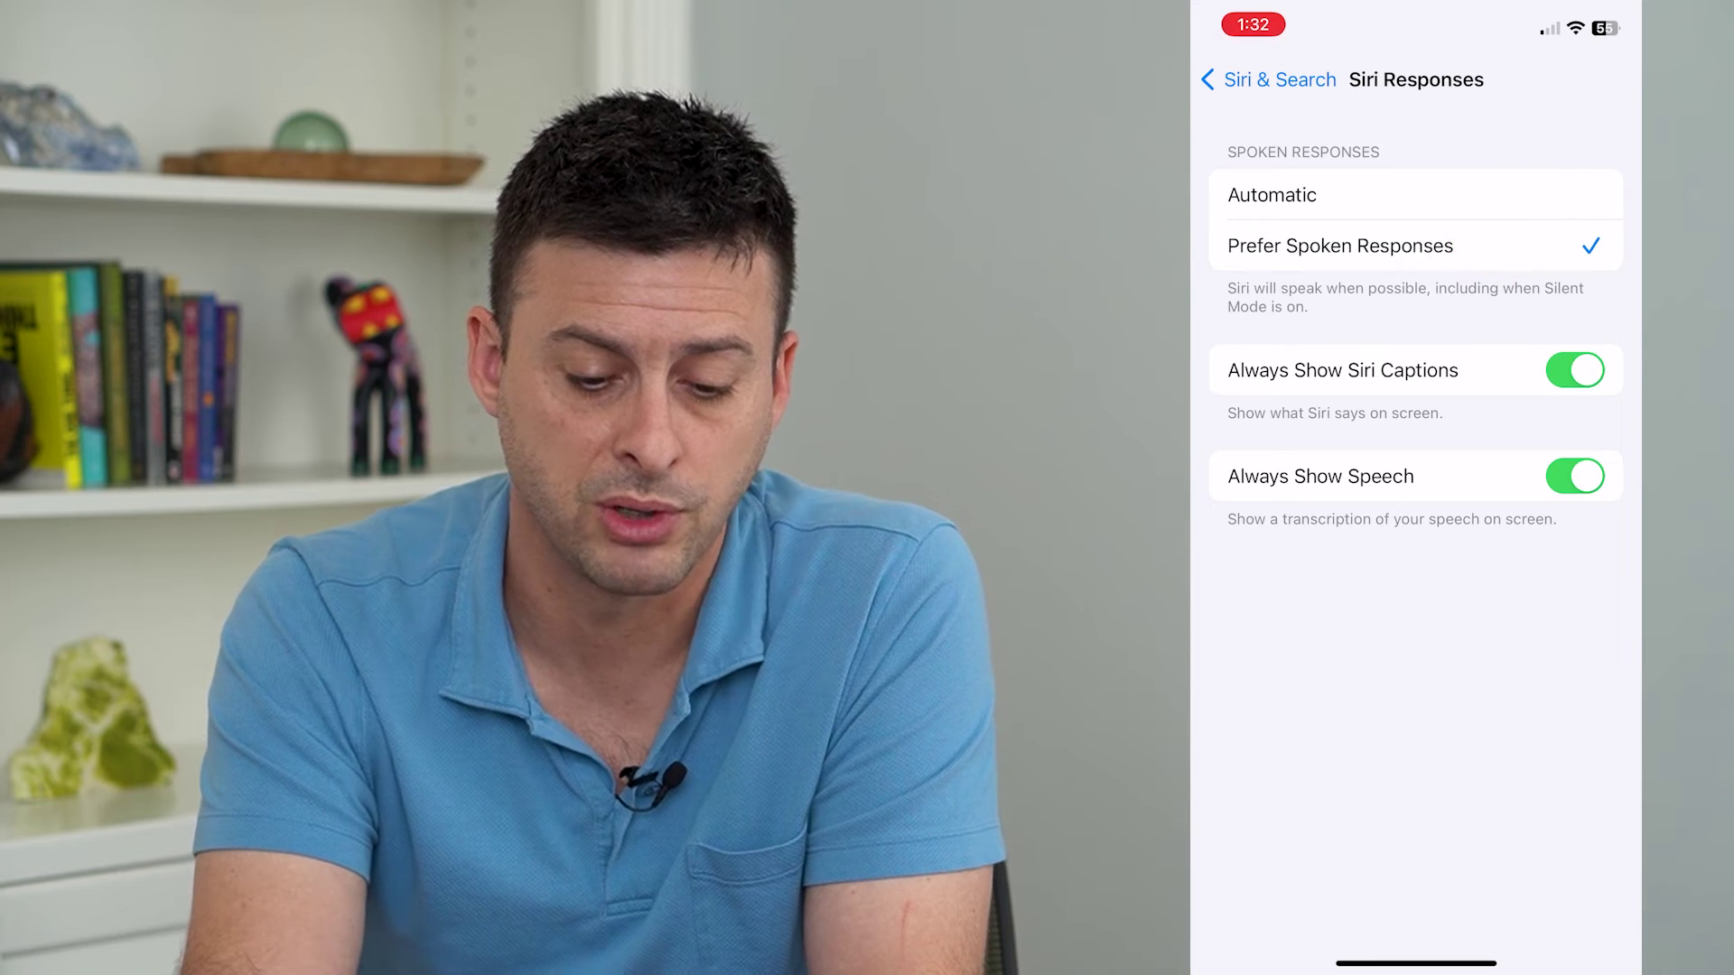